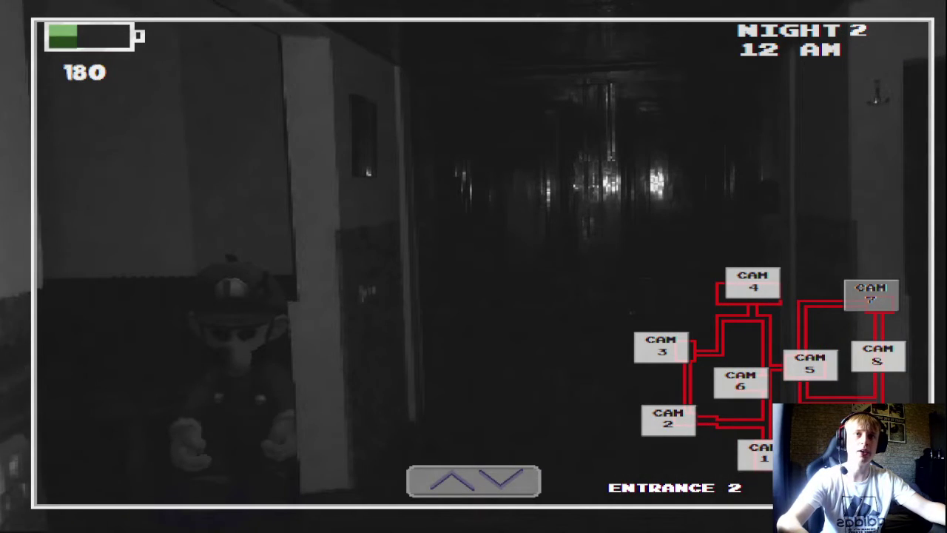
- Glance at the door, flip through the Entrance 1 and Bathrooms cams, then light the window
{"action": "key", "text": "space"}
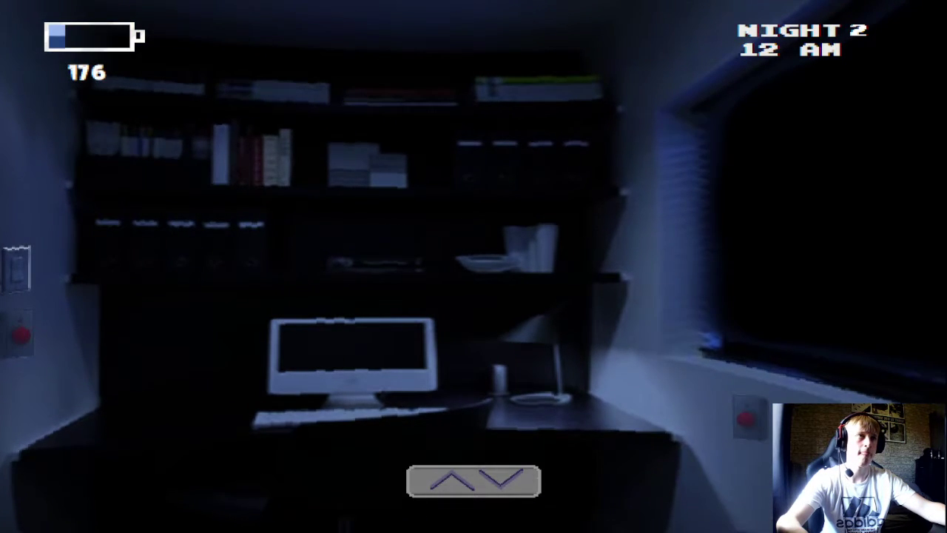
{"action": "key", "text": "space"}
{"action": "key", "text": "Left"}
{"action": "key", "text": "Down"}
{"action": "key", "text": "Down"}
{"action": "key", "text": "space"}
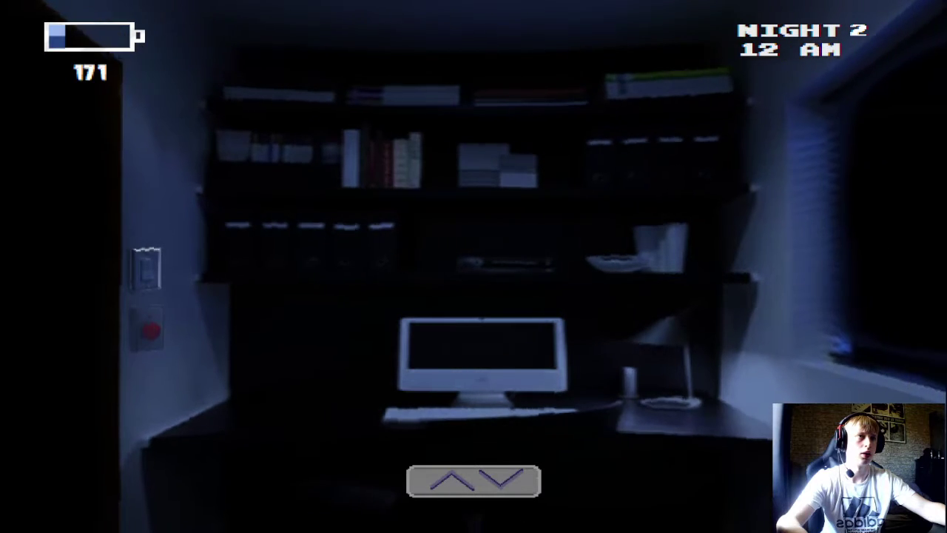
{"action": "key", "text": "ctrl"}
{"action": "left_click", "coordinate": [473, 481]}
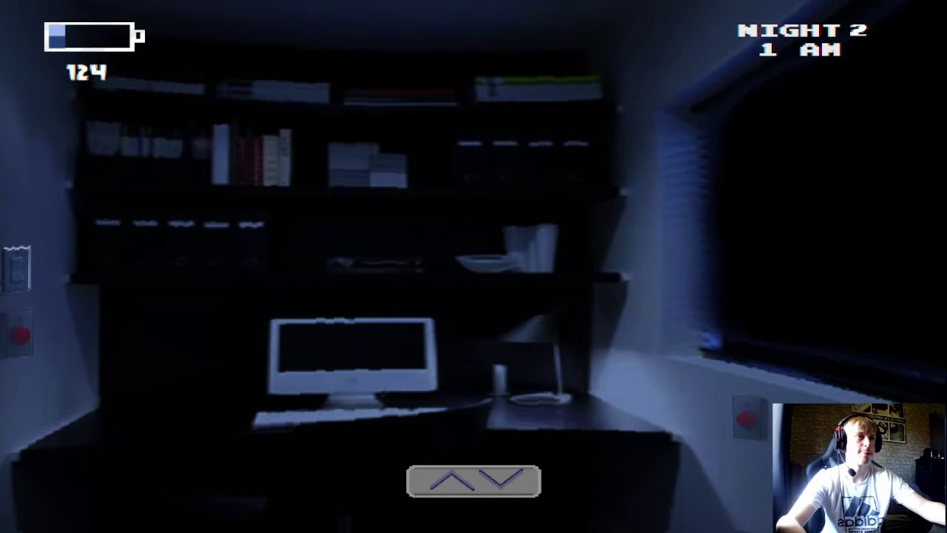
- Glance at the window, check the Machinery and Office Exit cams, then lower the monitor
{"action": "key", "text": "space"}
{"action": "key", "text": "Right"}
{"action": "key", "text": "Left"}
{"action": "key", "text": "space"}
- Check the window and watch Office Exit, peeking once at the Machinery camera
{"action": "key", "text": "Right"}
{"action": "key", "text": "space"}
{"action": "key", "text": "space"}
{"action": "key", "text": "Left"}
{"action": "key", "text": "Right"}
{"action": "key", "text": "space"}
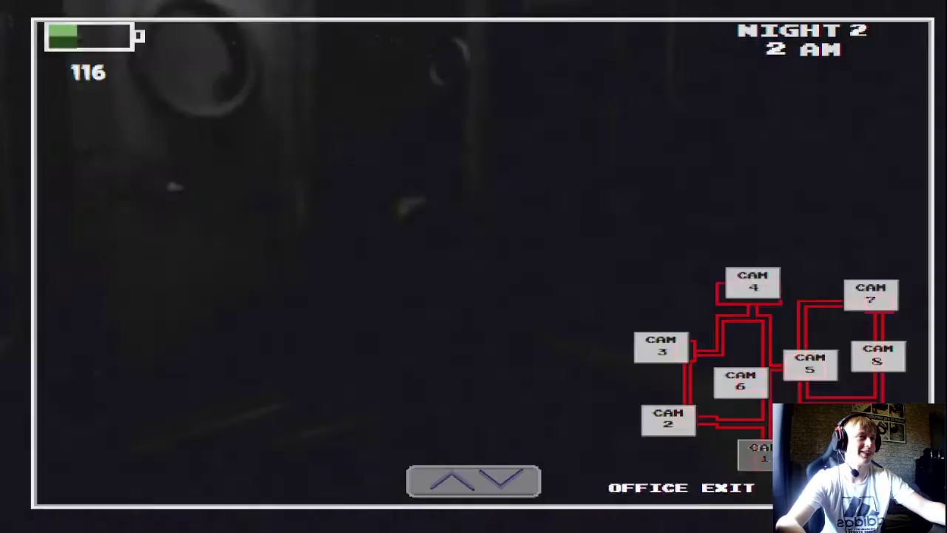
{"action": "key", "text": "Up"}
{"action": "key", "text": "Down"}
{"action": "key", "text": "space"}
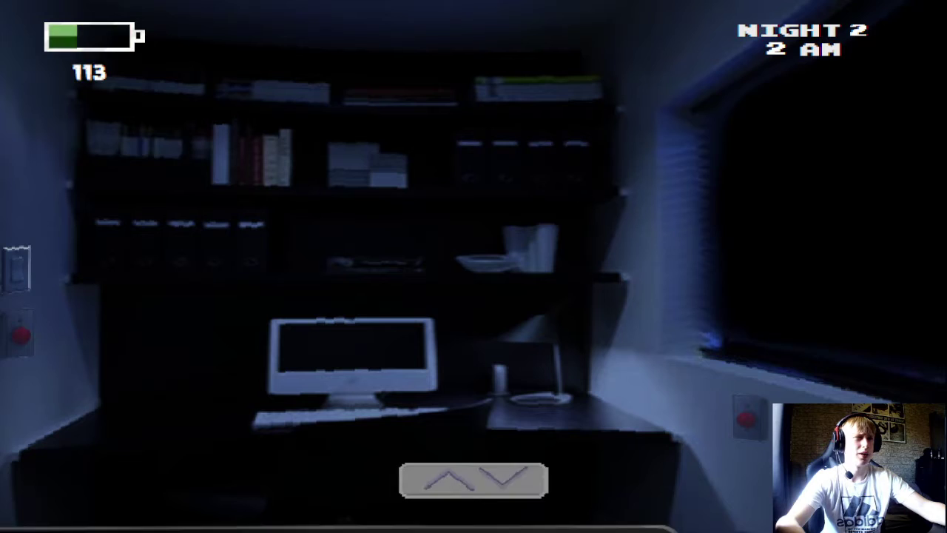
- Keep toggling the Office Exit, Machinery and Corridor cams, lowering and raising the monitor between checks
{"action": "key", "text": "space"}
{"action": "key", "text": "Up"}
{"action": "key", "text": "Down"}
{"action": "key", "text": "Up"}
{"action": "key", "text": "space"}
{"action": "key", "text": "space"}
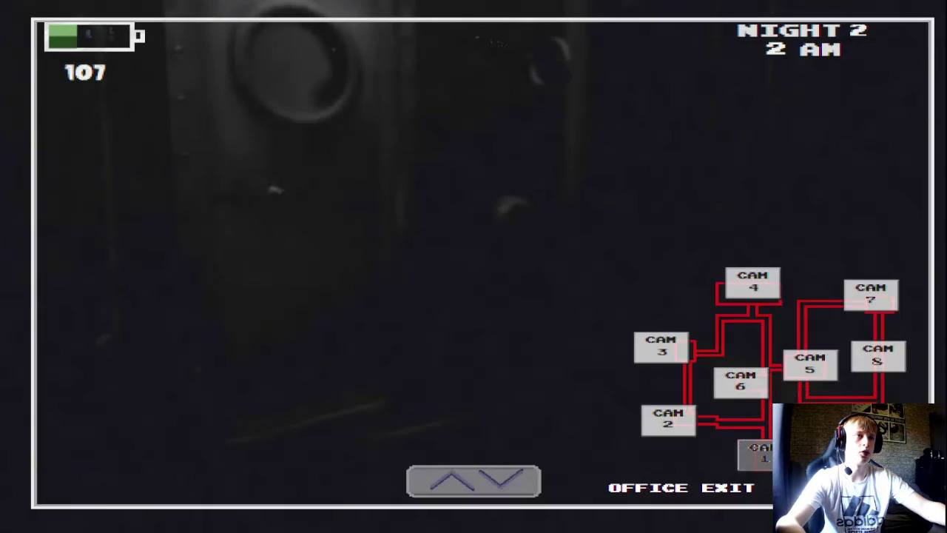
{"action": "key", "text": "space"}
{"action": "key", "text": "space"}
{"action": "key", "text": "Up"}
{"action": "key", "text": "Up"}
{"action": "key", "text": "Up"}
{"action": "key", "text": "Up"}
{"action": "key", "text": "Up"}
{"action": "key", "text": "Down"}
{"action": "key", "text": "space"}
- Look back and forth between the office doorway and the window, then turn the light off
{"action": "key", "text": "Left"}
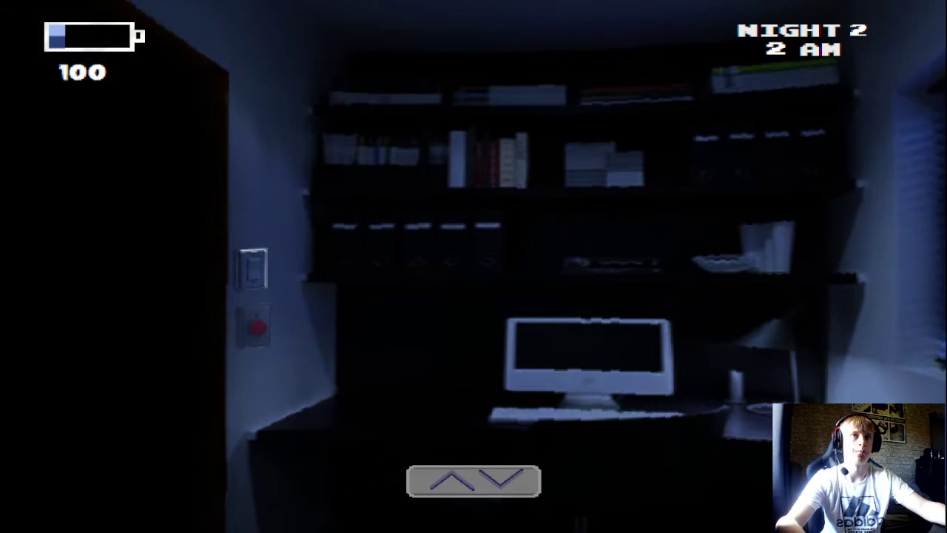
{"action": "key", "text": "Right"}
{"action": "key", "text": "Left"}
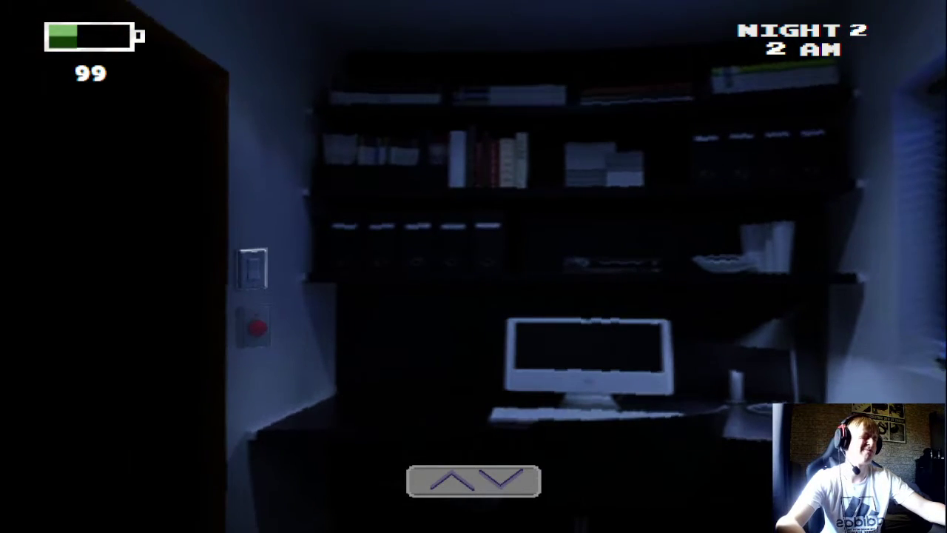
{"action": "key", "text": "Right"}
- Cycle through the Control Room, Machinery, Entrance 2 and Corridor cams, then lower the monitor
{"action": "key", "text": "space"}
{"action": "key", "text": "Right"}
{"action": "key", "text": "Right"}
{"action": "key", "text": "Right"}
{"action": "key", "text": "Right"}
{"action": "key", "text": "Right"}
{"action": "key", "text": "Right"}
{"action": "key", "text": "space"}
- Light the doorway, then view the Entrance 2, Corridor, Storage and Freezing Room cams
{"action": "key", "text": "Left"}
{"action": "key", "text": "Right"}
{"action": "key", "text": "Right"}
{"action": "key", "text": "Left"}
{"action": "key", "text": "Down"}
{"action": "key", "text": "Left"}
{"action": "key", "text": "Left"}
{"action": "key", "text": "Down"}
{"action": "key", "text": "Up"}
{"action": "key", "text": "Right"}
{"action": "key", "text": "Right"}
{"action": "key", "text": "Left"}
- Check the Control Room, Office Exit, Machinery and Entrance 2 cams, lowering the monitor after each pass
{"action": "key", "text": "Down"}
{"action": "key", "text": "Down"}
{"action": "key", "text": "space"}
{"action": "key", "text": "space"}
{"action": "key", "text": "Up"}
{"action": "key", "text": "Up"}
{"action": "key", "text": "Up"}
{"action": "key", "text": "Down"}
{"action": "key", "text": "Down"}
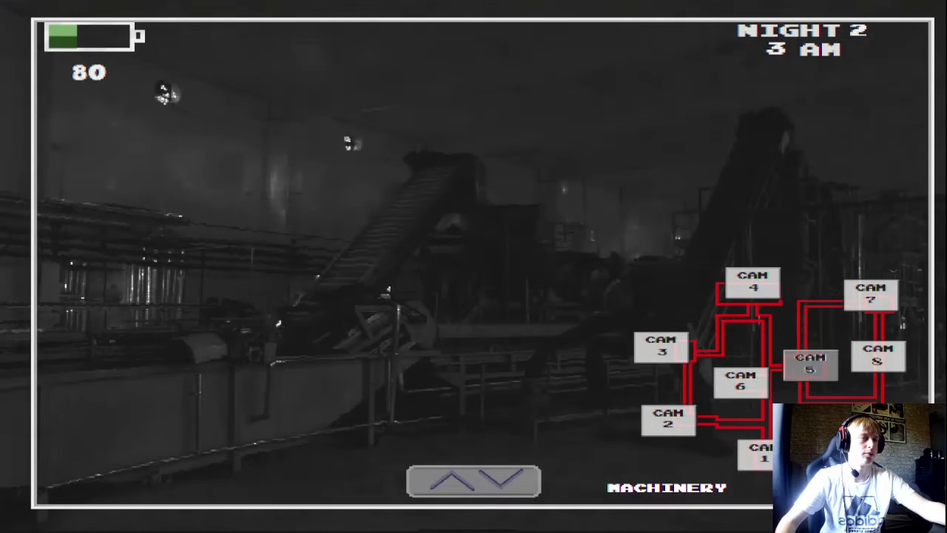
{"action": "key", "text": "space"}
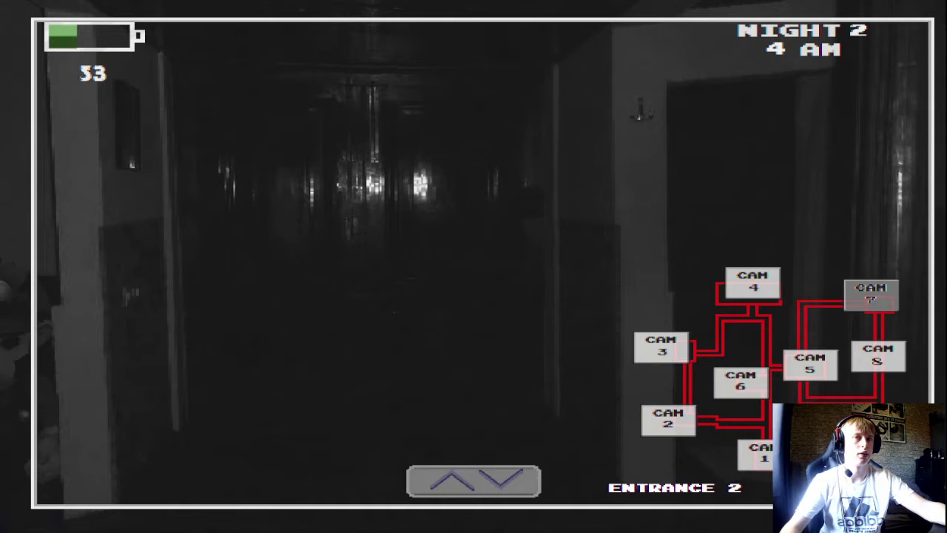
- Switch to the Office Exit camera, then close the monitor
{"action": "left_click", "coordinate": [668, 419]}
{"action": "left_click", "coordinate": [474, 480]}
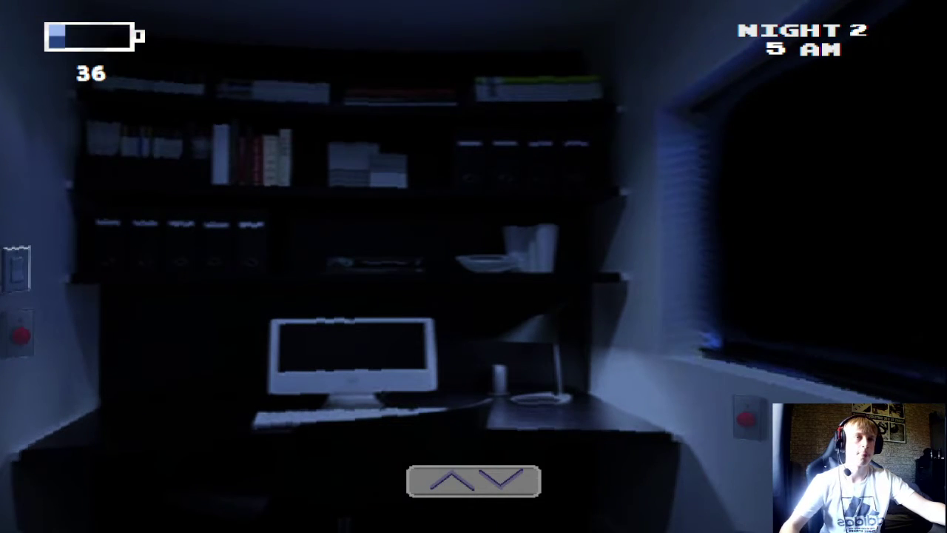
- Light the window, cycle the Office Exit, Bathrooms, Machinery, Corridor and Entrance 1 cams, then lower the monitor
{"action": "key", "text": "Up"}
{"action": "key", "text": "Left"}
{"action": "key", "text": "Right"}
{"action": "key", "text": "Right"}
{"action": "key", "text": "Left"}
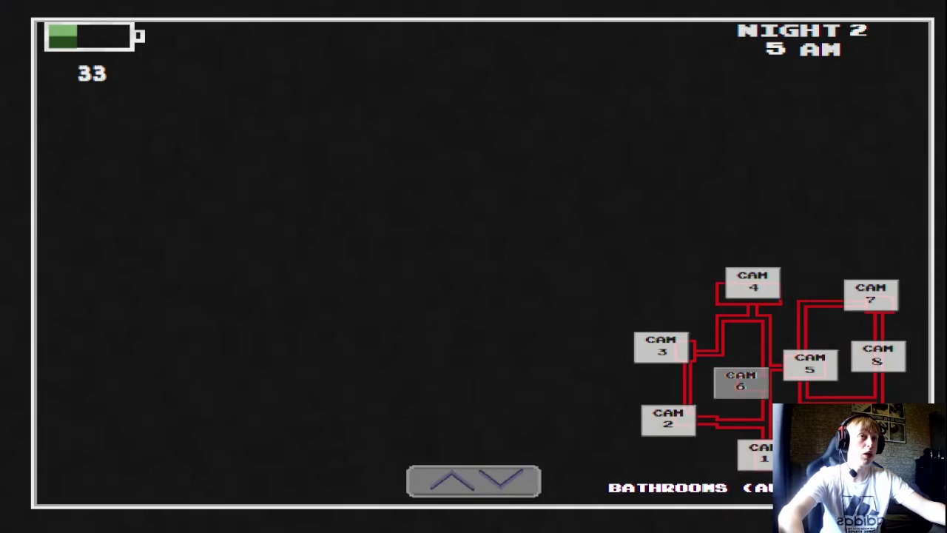
{"action": "key", "text": "Left"}
{"action": "key", "text": "Left"}
{"action": "key", "text": "Left"}
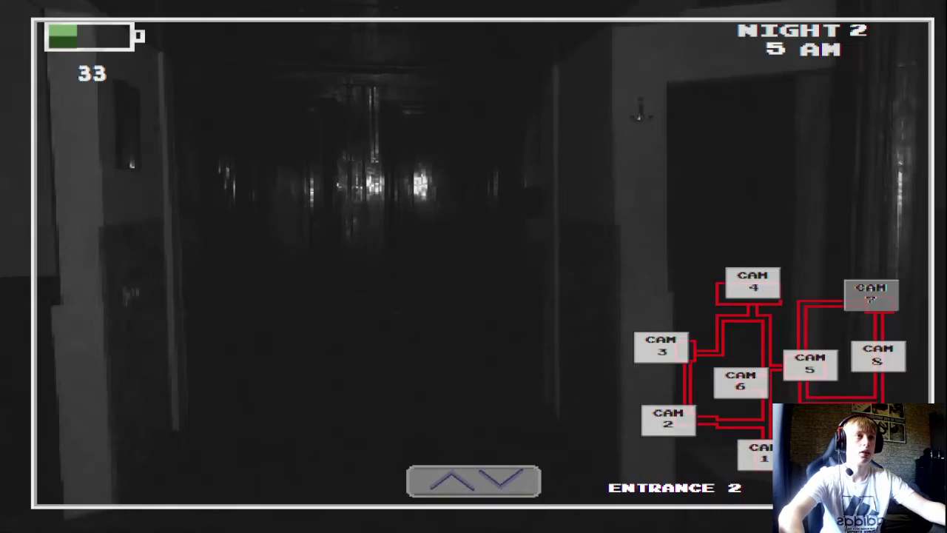
{"action": "key", "text": "Left"}
{"action": "key", "text": "Left"}
{"action": "key", "text": "Left"}
{"action": "key", "text": "Down"}
- Glance at the window, check the Freezing Room and Office Exit cams, then close the monitor
{"action": "key", "text": "Right"}
{"action": "key", "text": "Up"}
{"action": "key", "text": "Right"}
{"action": "key", "text": "Right"}
{"action": "key", "text": "Down"}
{"action": "key", "text": "Left"}
- Light the window, cycle the Office Exit, Machinery, Bathrooms, Entrance 2 and Corridor cams, then lower the monitor
{"action": "key", "text": "Right"}
{"action": "key", "text": "Down"}
{"action": "key", "text": "Right"}
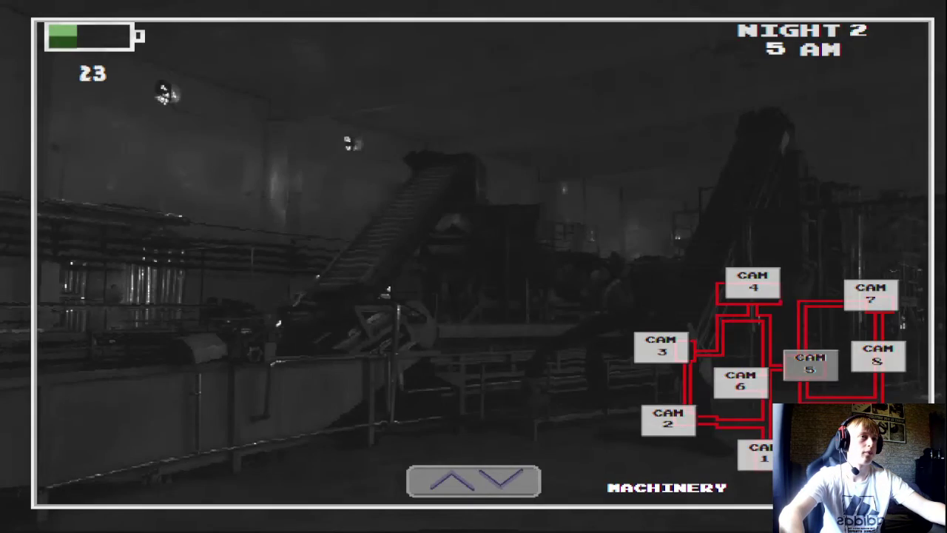
{"action": "key", "text": "Right"}
{"action": "key", "text": "Right"}
{"action": "key", "text": "Right"}
{"action": "key", "text": "Right"}
{"action": "key", "text": "Down"}
- Light the dark doorway, then flip through the Bathrooms and Machinery cams
{"action": "key", "text": "Left"}
{"action": "key", "text": "ctrl"}
{"action": "key", "text": "Right"}
{"action": "key", "text": "Up"}
{"action": "key", "text": "Right"}
{"action": "key", "text": "Right"}
{"action": "key", "text": "Left"}
{"action": "key", "text": "Right"}
- Lower the monitor and check the doorway while holding out until 6 AM
{"action": "key", "text": "Down"}
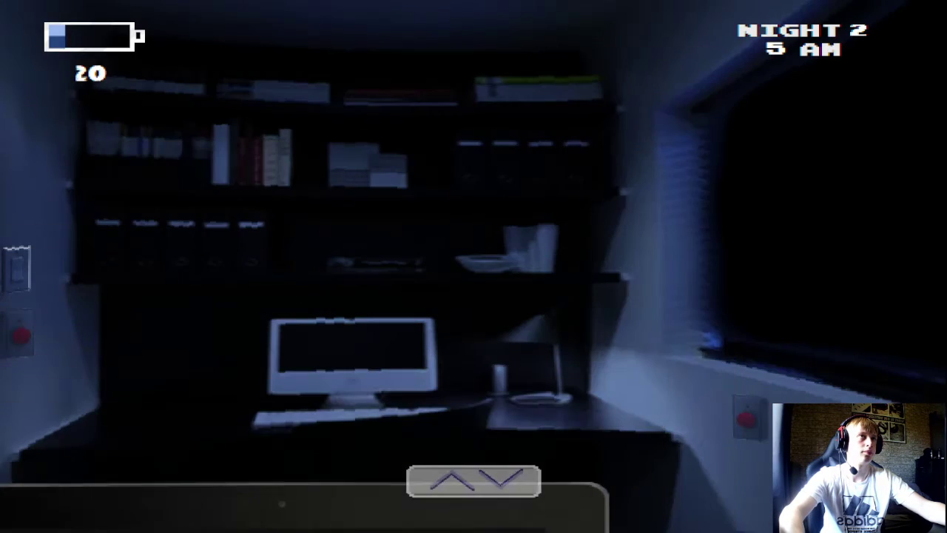